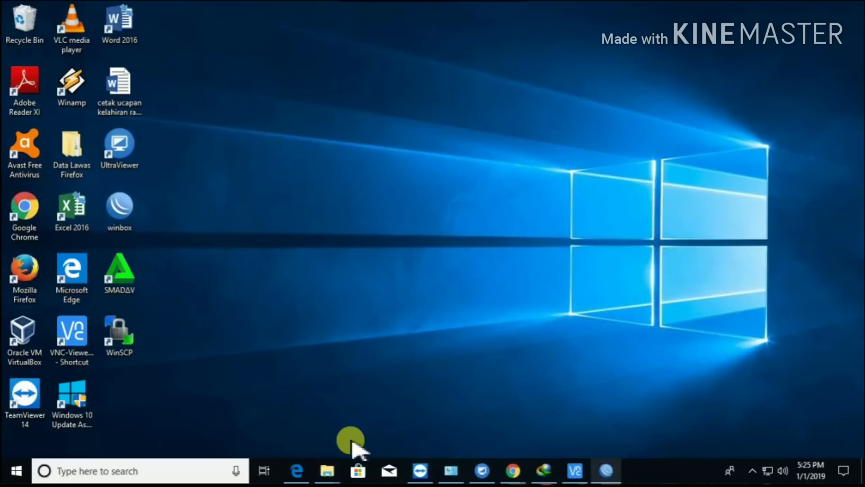
{"action": "mouse_move", "coordinate": [334, 469]}
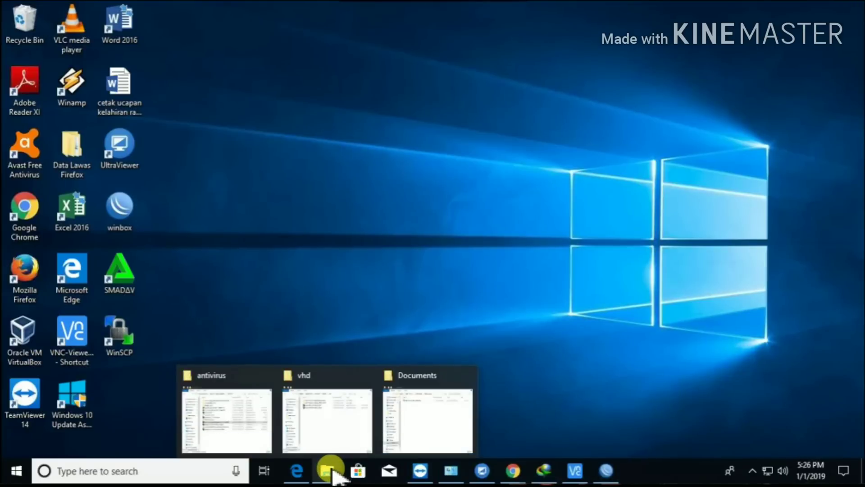
{"action": "left_click", "coordinate": [353, 446]}
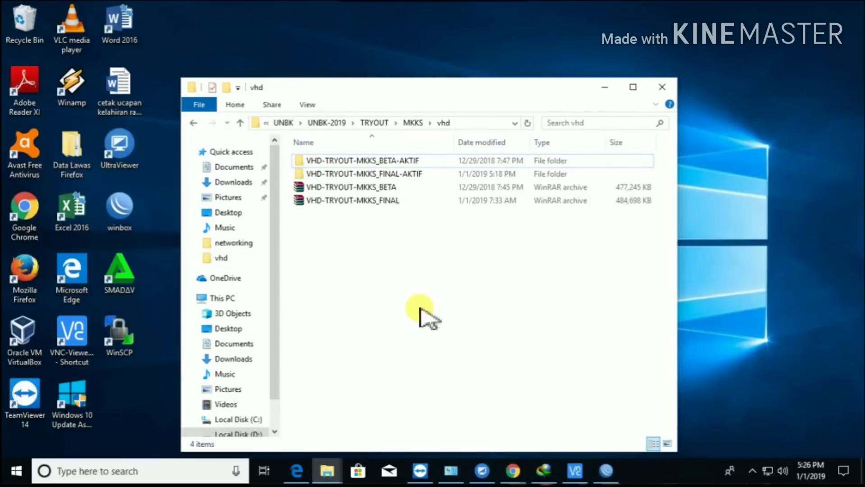
{"action": "left_click", "coordinate": [398, 176]}
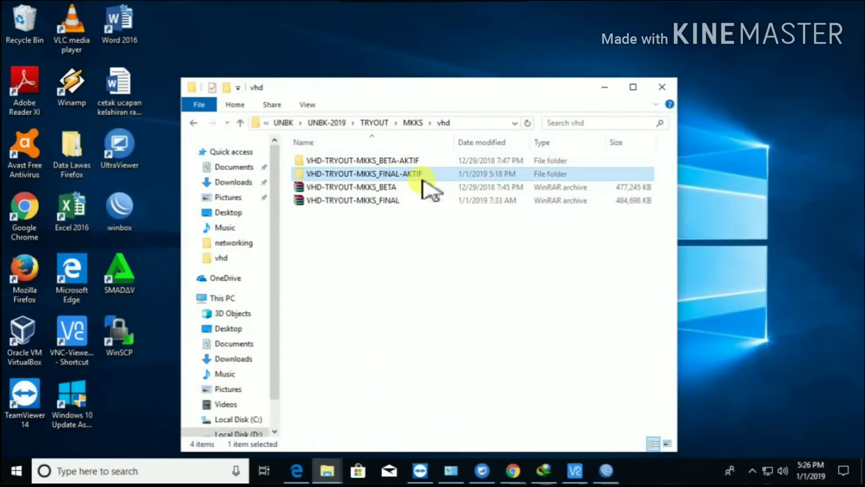
{"action": "left_click", "coordinate": [602, 93]}
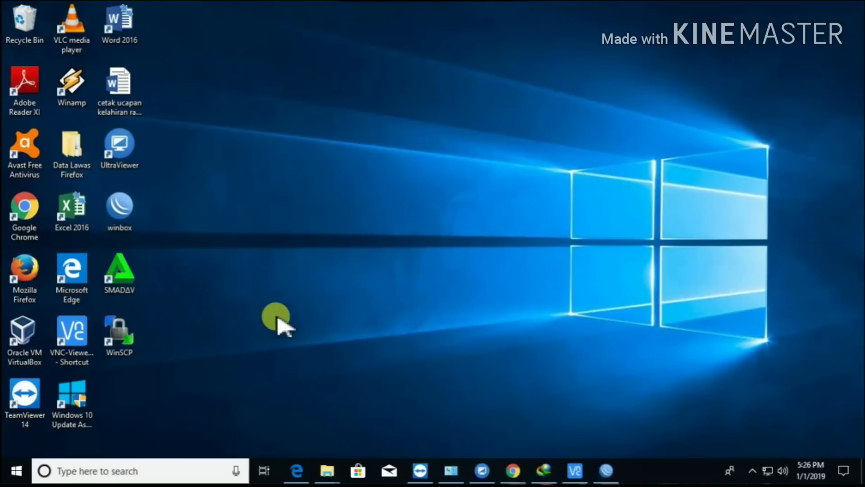
- Launch VirtualBox and verify TRYOUT MKKS SERVER 1 is bridged to Realtek PCIe GBE Family Controller #2
{"action": "double_click", "coordinate": [25, 331]}
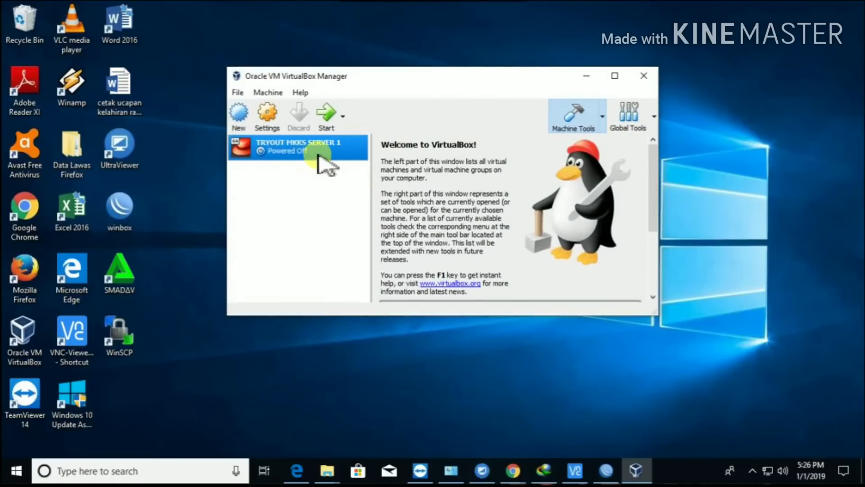
{"action": "left_click", "coordinate": [270, 118]}
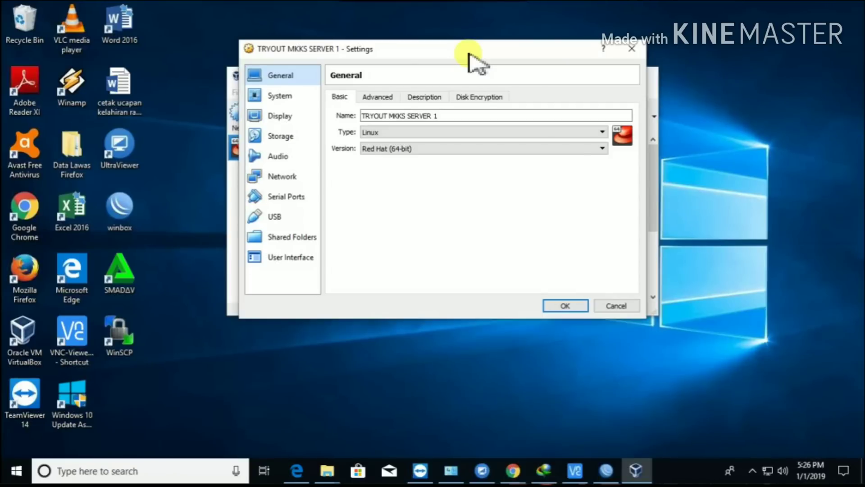
{"action": "left_click", "coordinate": [287, 97]}
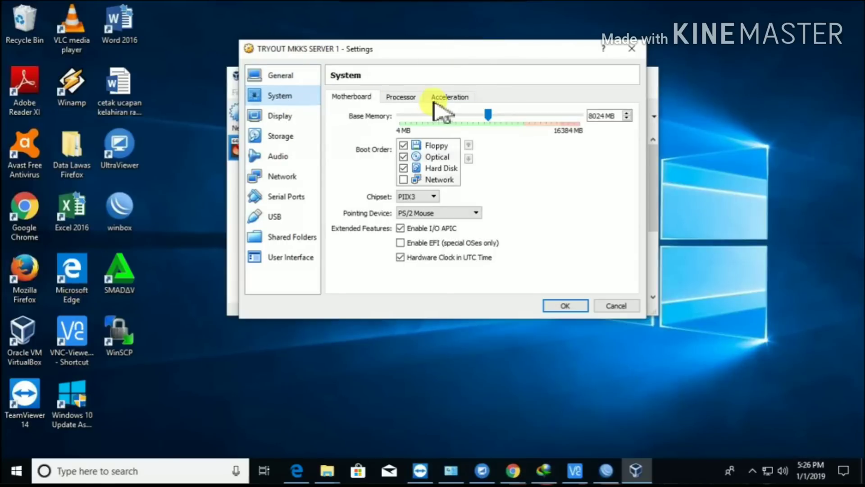
{"action": "left_click", "coordinate": [416, 99]}
{"action": "left_click", "coordinate": [318, 178]}
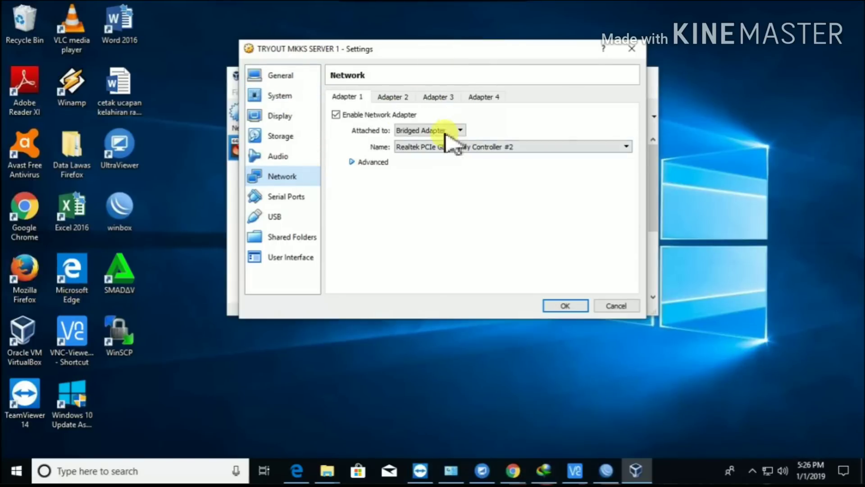
{"action": "left_click", "coordinate": [391, 97]}
{"action": "left_click", "coordinate": [356, 96]}
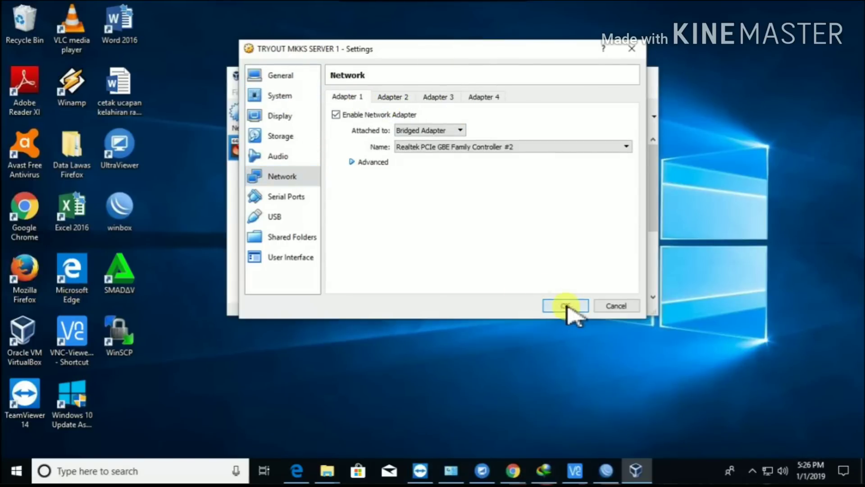
{"action": "left_click", "coordinate": [566, 306]}
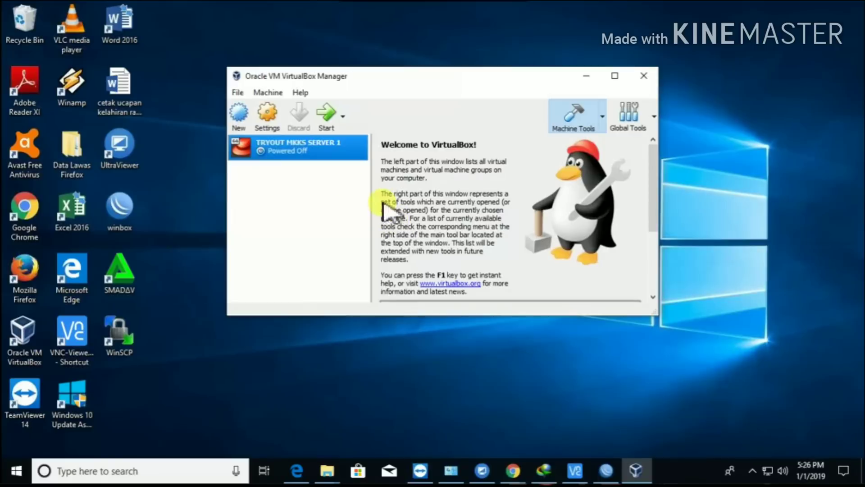
- Start TRYOUT MKKS SERVER 1 and clear the keyboard-capture and mouse-integration banners
{"action": "left_click", "coordinate": [328, 114]}
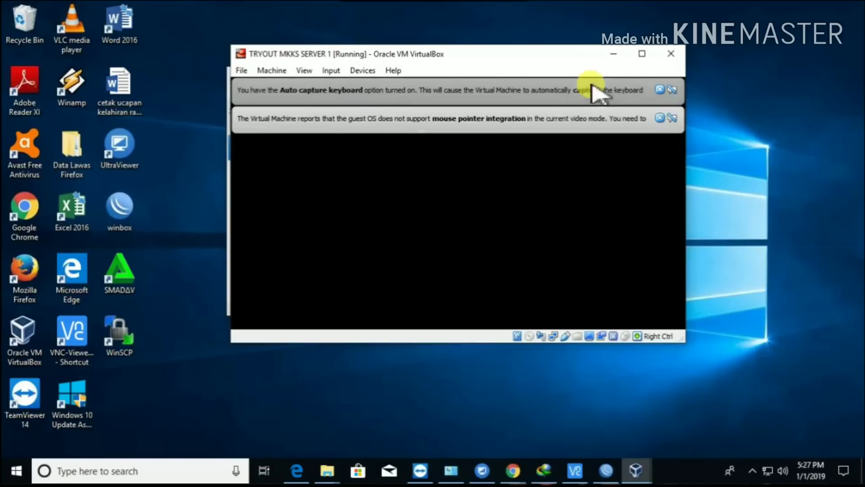
{"action": "left_click", "coordinate": [661, 90]}
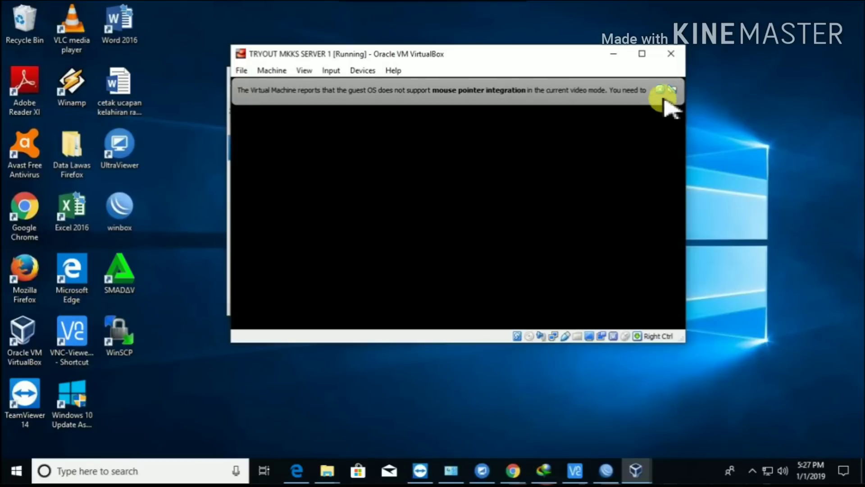
{"action": "left_click", "coordinate": [661, 91]}
{"action": "left_click", "coordinate": [663, 93]}
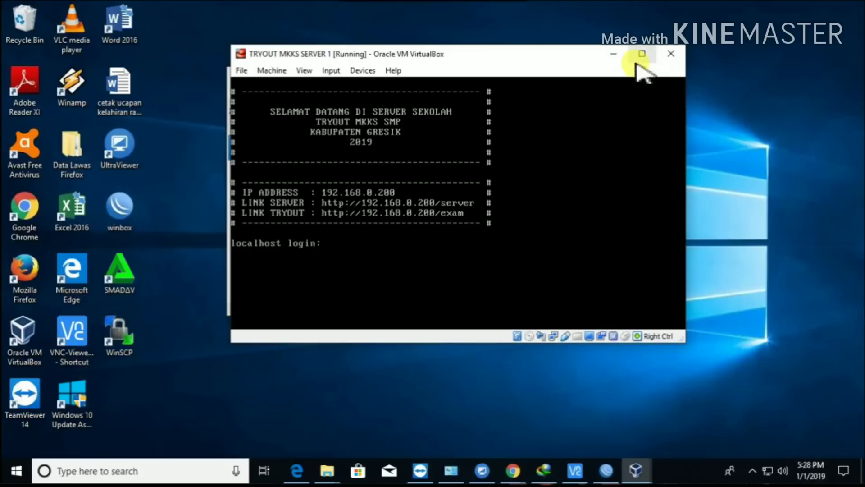
- Minimize the VirtualBox windows, return to Chrome, and replace the SERVER SEKOLAH tab with a new tab
{"action": "left_click", "coordinate": [613, 54]}
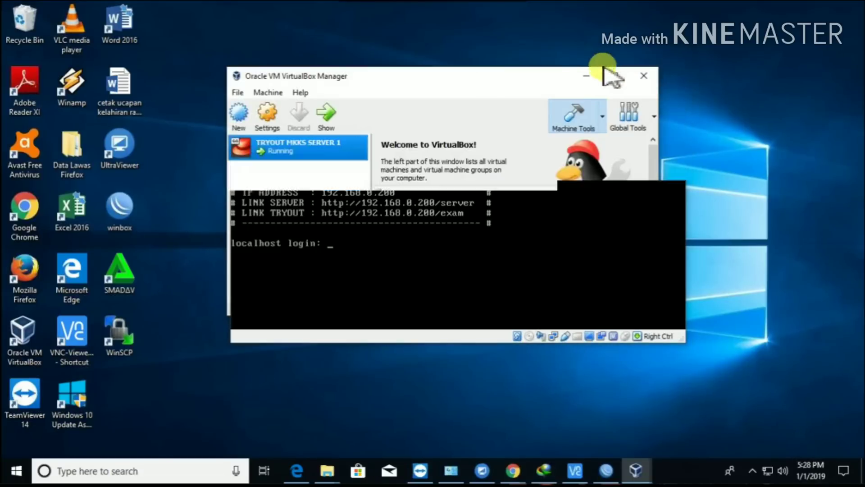
{"action": "left_click", "coordinate": [589, 75]}
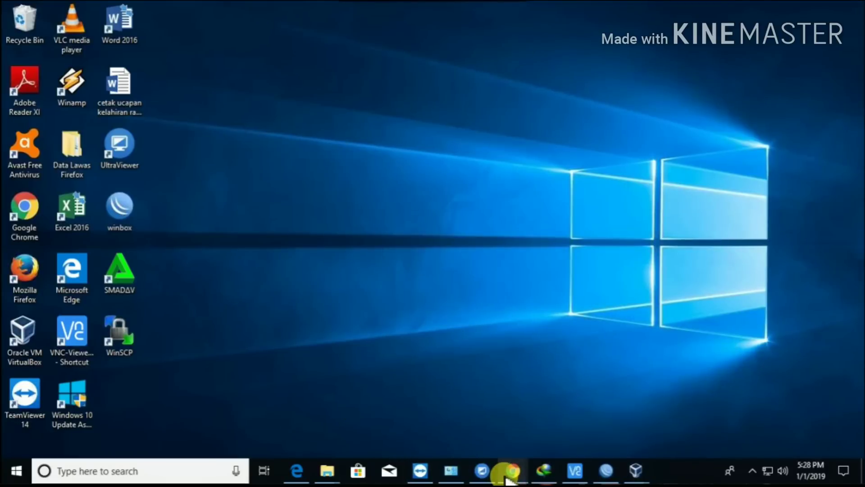
{"action": "mouse_move", "coordinate": [509, 471]}
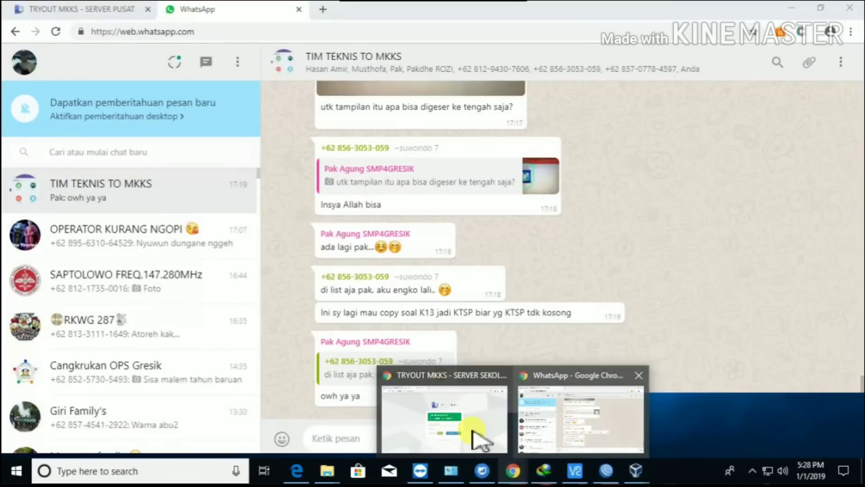
{"action": "left_click", "coordinate": [478, 439]}
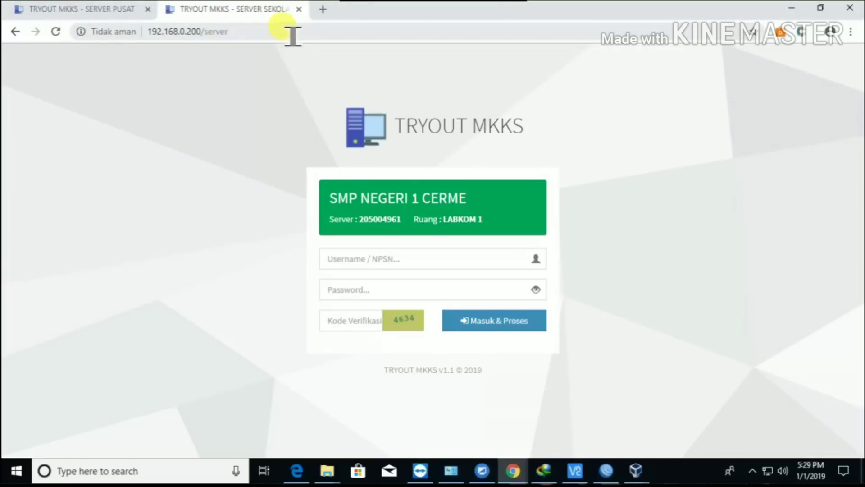
{"action": "left_click", "coordinate": [299, 9]}
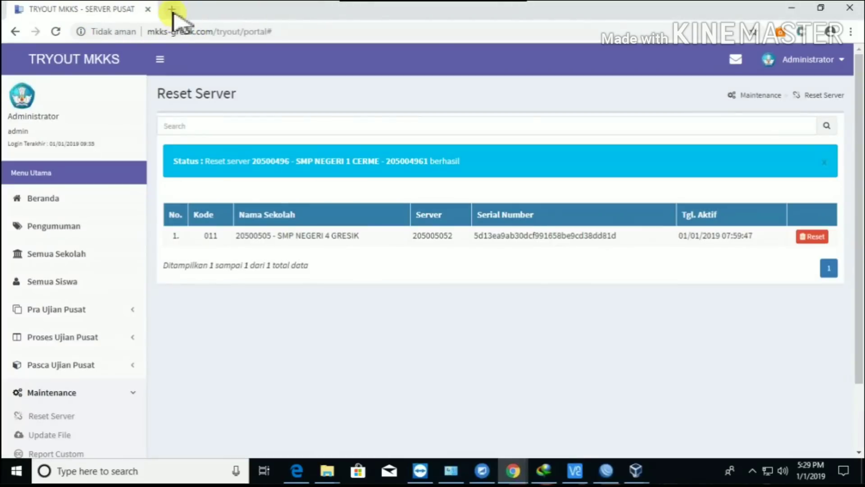
{"action": "left_click", "coordinate": [171, 9]}
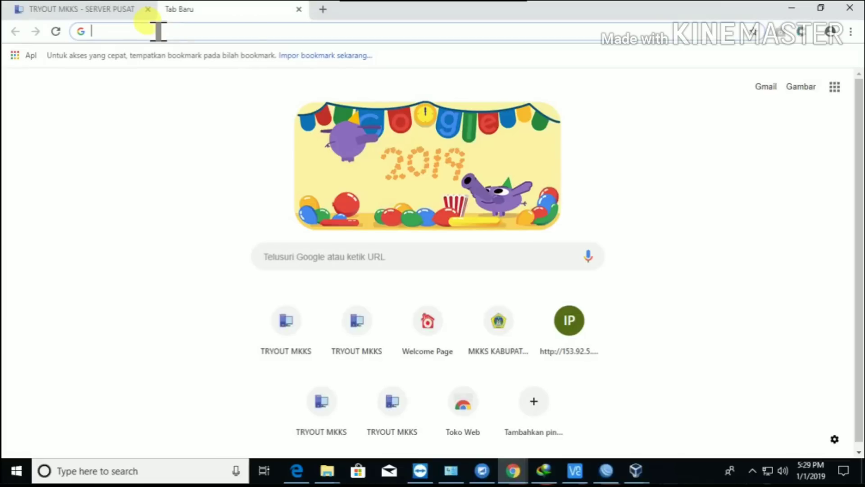
- Load the school server login page at 192.168.0.200/server
{"action": "type", "text": "19"}
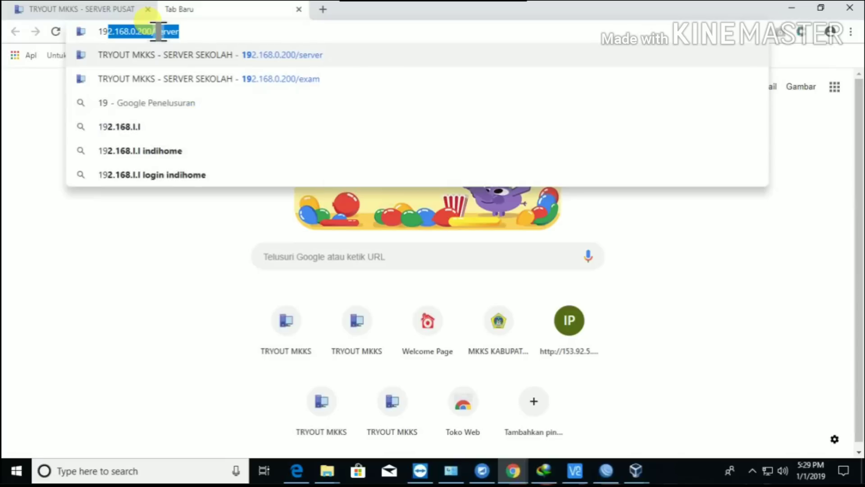
{"action": "type", "text": "2"}
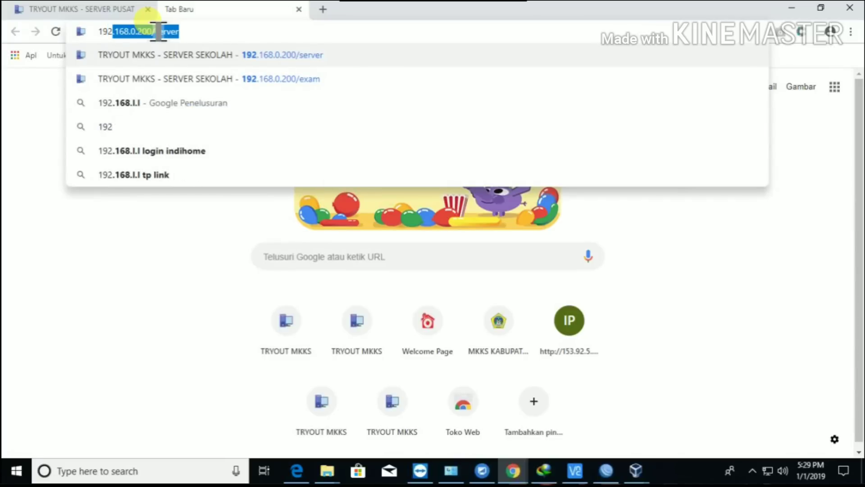
{"action": "key", "text": "End"}
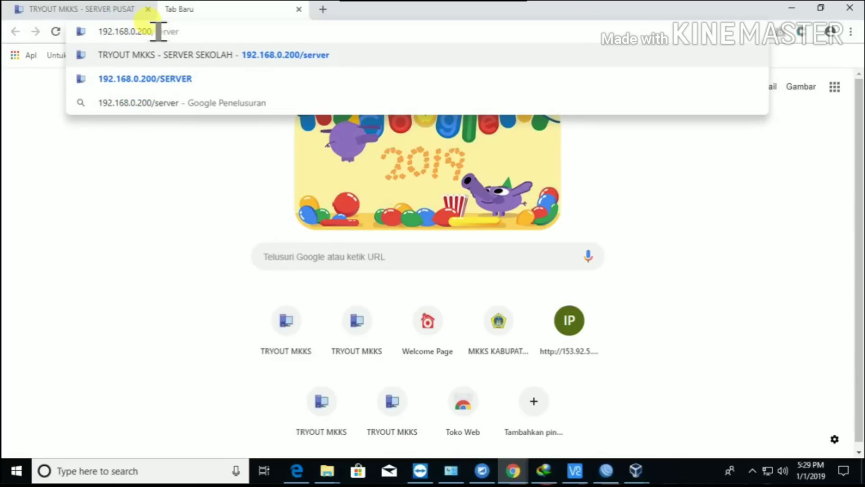
{"action": "key", "text": "Return"}
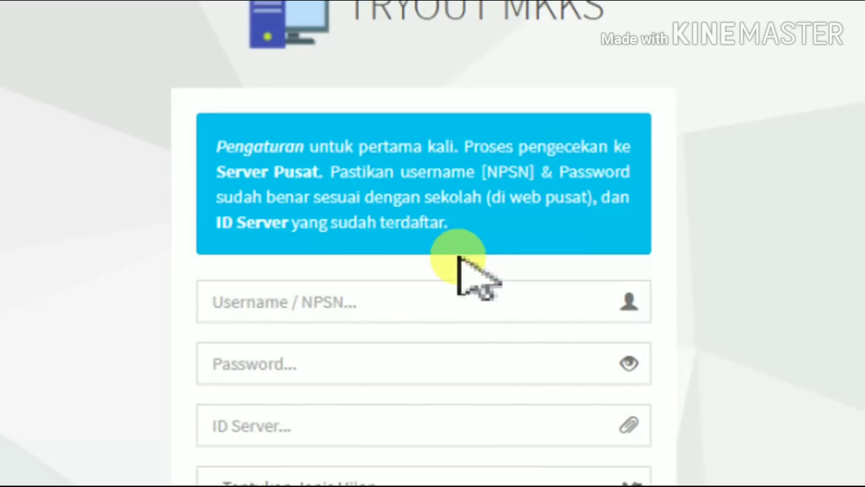
- Enter the school's NPSN as username, the account password, and the server ID
{"action": "scroll", "coordinate": [442, 428], "scroll_direction": "down", "scroll_amount": 2}
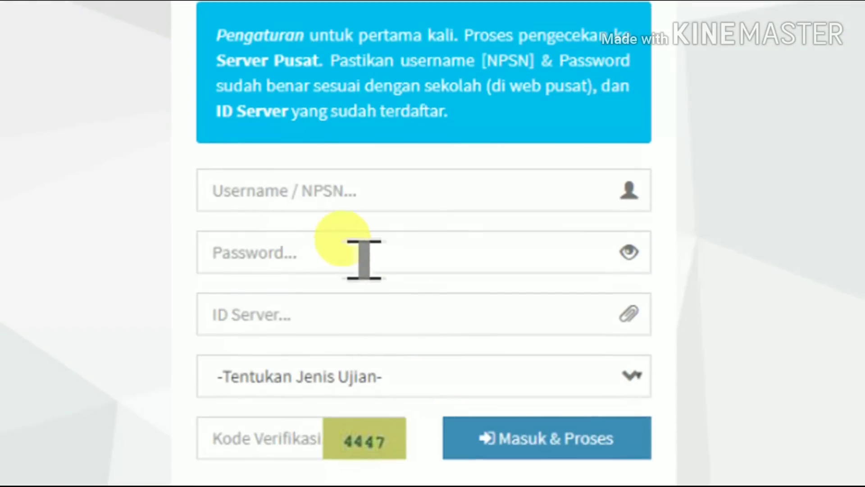
{"action": "left_click", "coordinate": [414, 208]}
{"action": "type", "text": "2"}
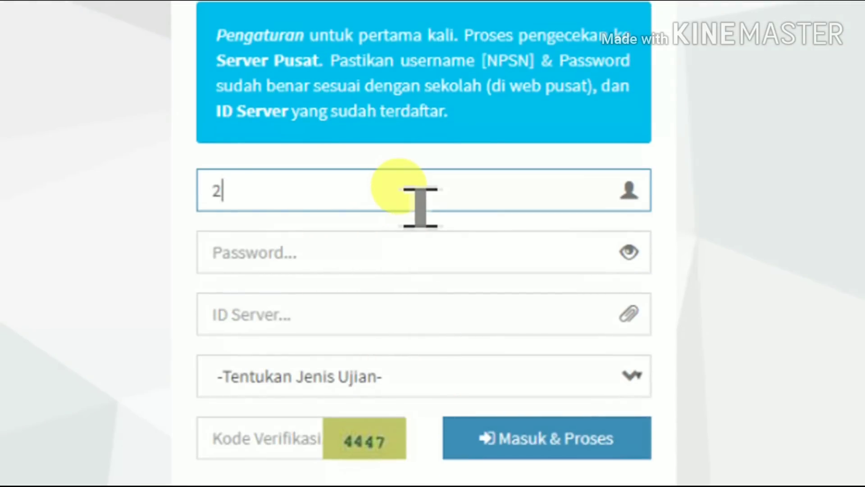
{"action": "type", "text": "05004"}
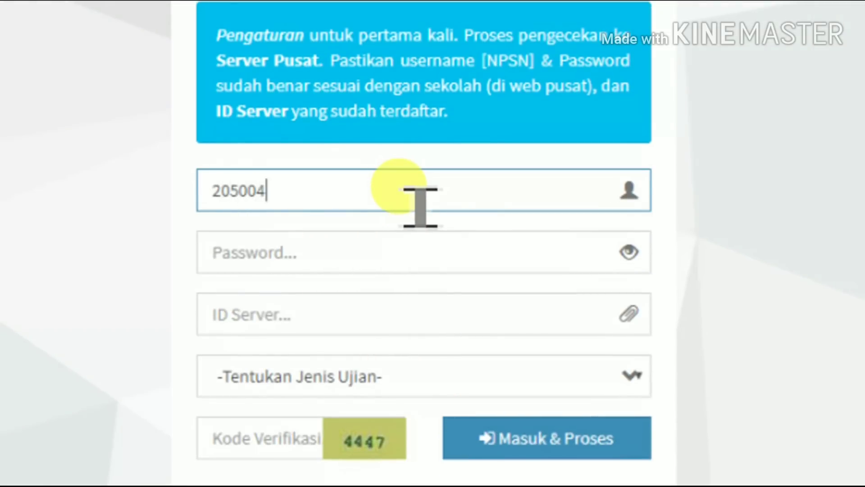
{"action": "type", "text": "96"}
{"action": "key", "text": "Tab"}
{"action": "type", "text": "*****"}
{"action": "key", "text": "BackSpace"}
{"action": "key", "text": "BackSpace"}
{"action": "key", "text": "BackSpace"}
{"action": "key", "text": "BackSpace"}
{"action": "key", "text": "BackSpace"}
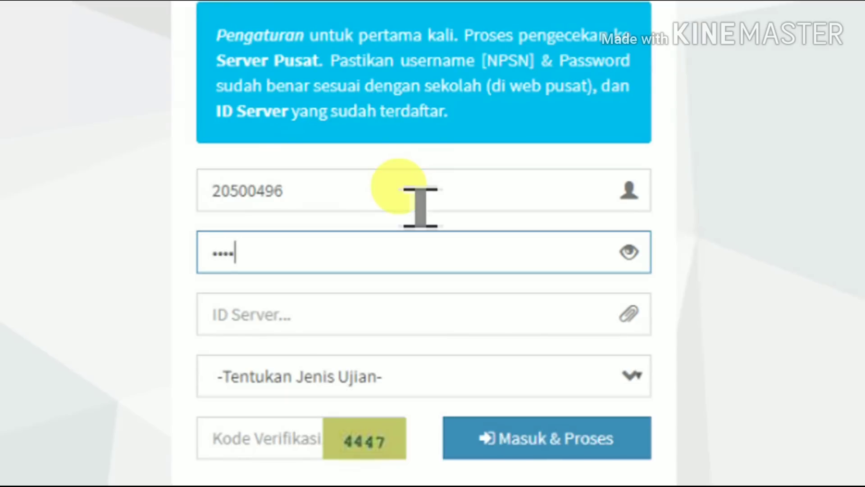
{"action": "type", "text": "********"}
{"action": "key", "text": "Tab"}
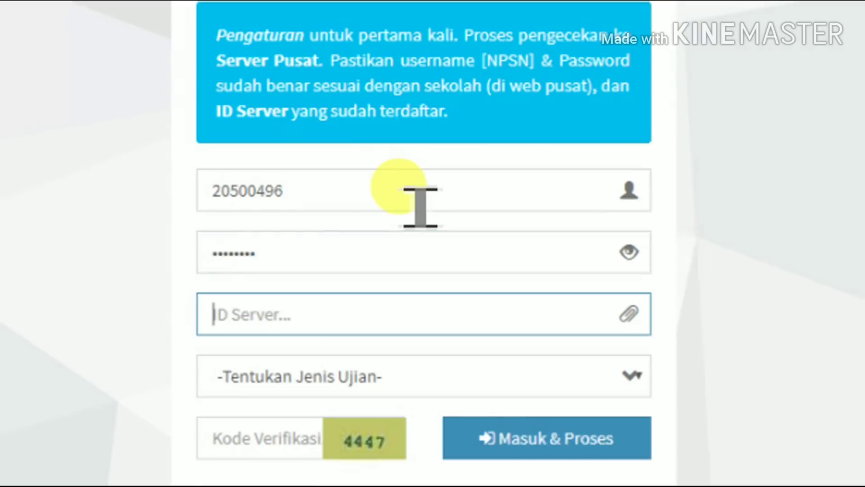
{"action": "type", "text": "205004961"}
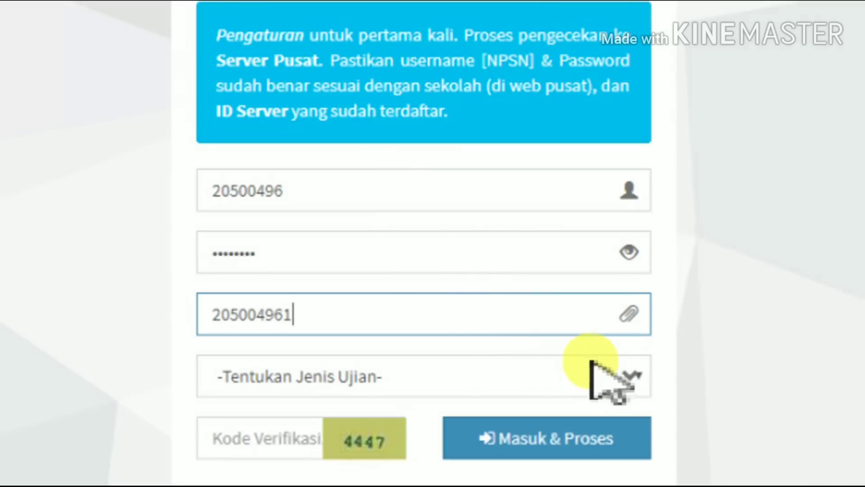
- Choose UJIAN UTAMA as the exam type, enter the verification code, and log in
{"action": "left_click", "coordinate": [631, 379]}
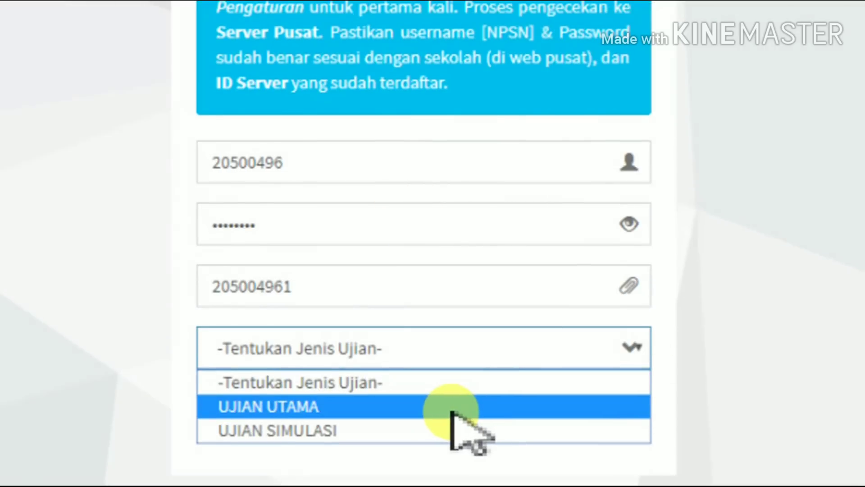
{"action": "left_click", "coordinate": [453, 407]}
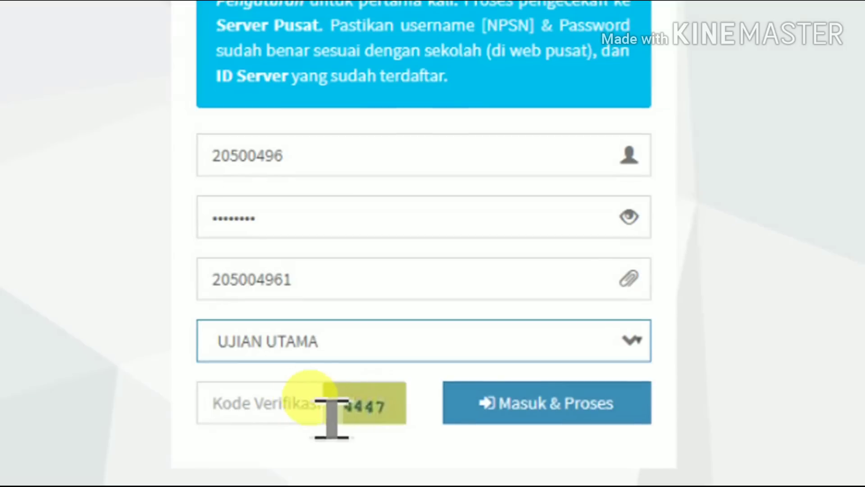
{"action": "left_click", "coordinate": [320, 413]}
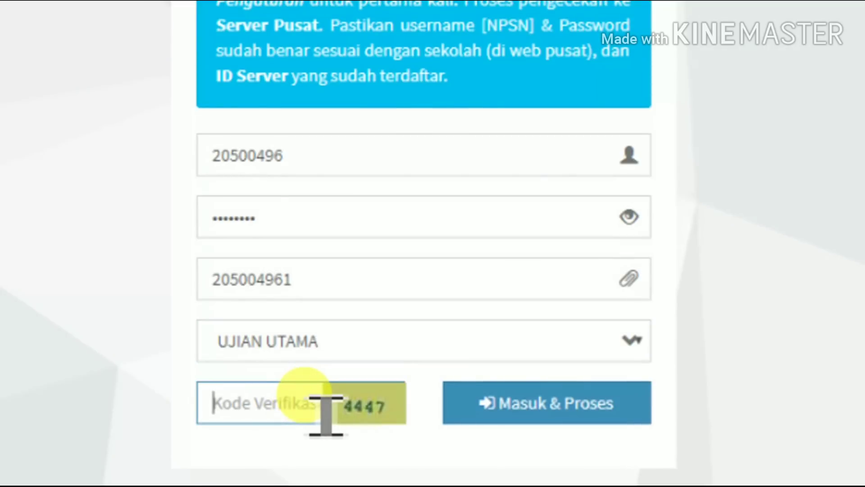
{"action": "type", "text": "4447"}
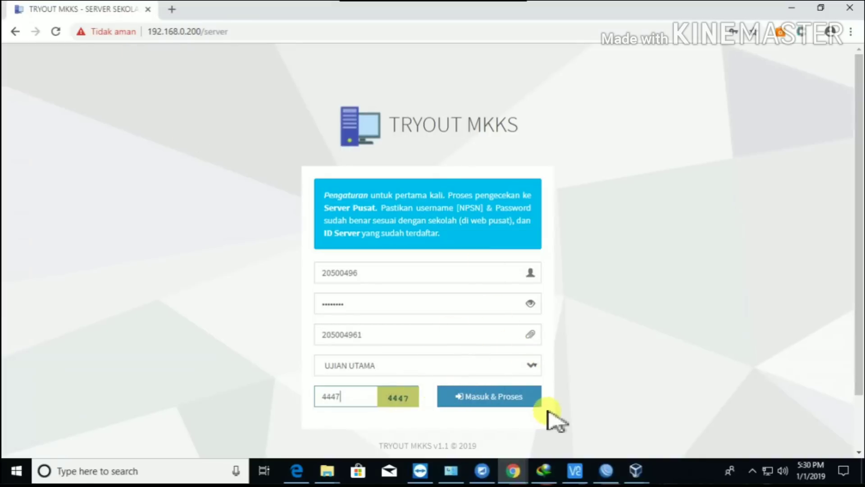
{"action": "left_click", "coordinate": [536, 403]}
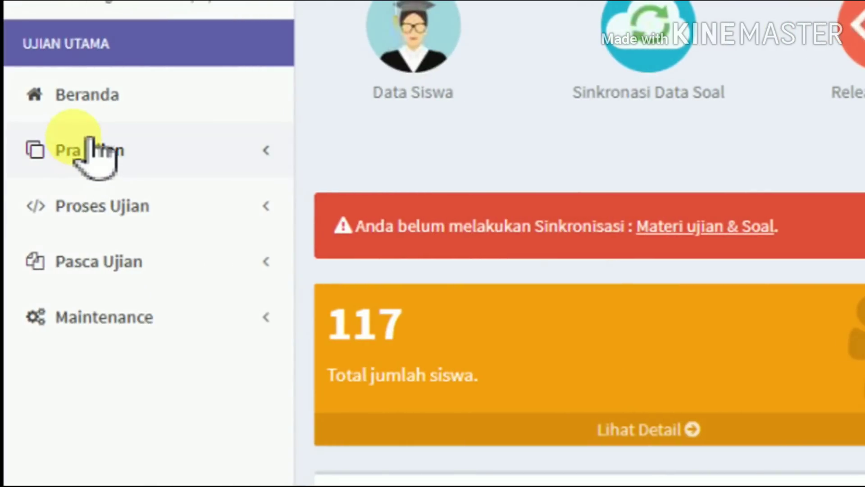
- Expand Pra Ujian and go to the Sinkronasi page
{"action": "left_click", "coordinate": [111, 158]}
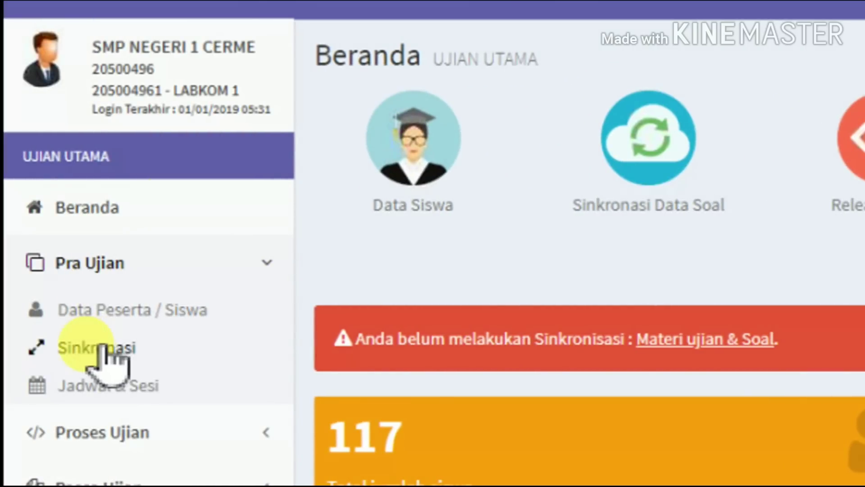
{"action": "left_click", "coordinate": [100, 347]}
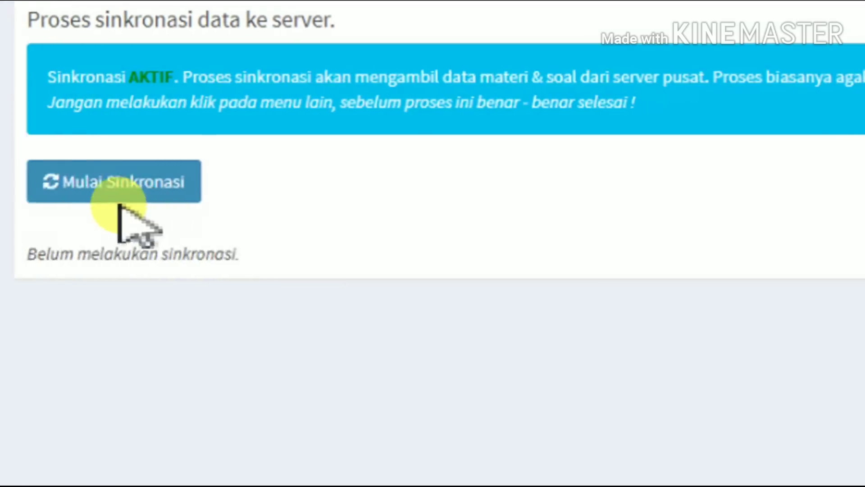
- Run Mulai Sinkronasi until BIG, BIN, IPA and MTK reach 100% with Data lengkap
{"action": "left_click", "coordinate": [192, 183]}
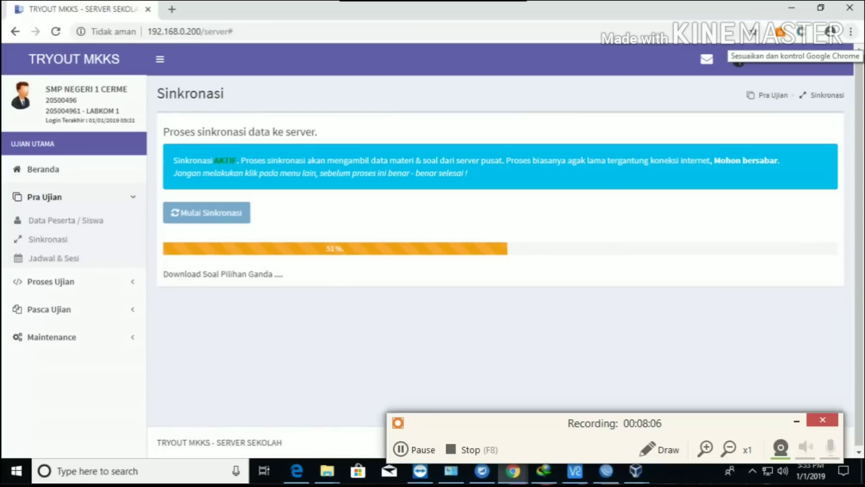
{"action": "left_click", "coordinate": [408, 452]}
{"action": "left_click", "coordinate": [412, 450]}
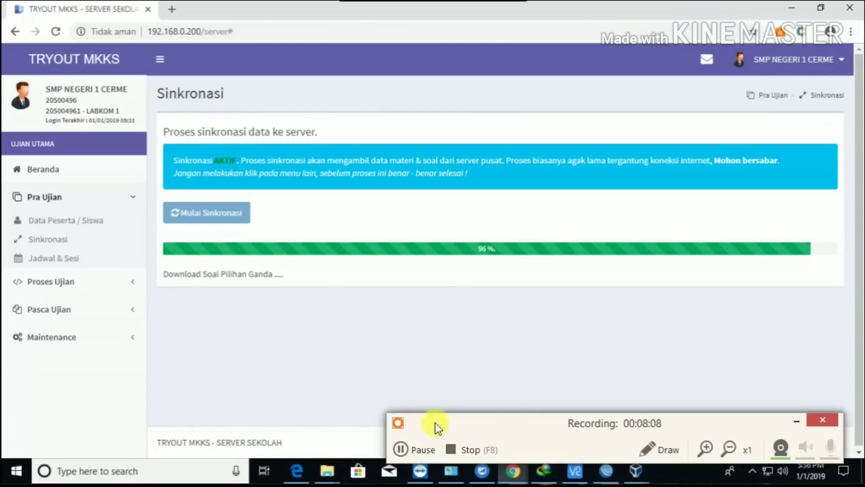
{"action": "left_click", "coordinate": [797, 421]}
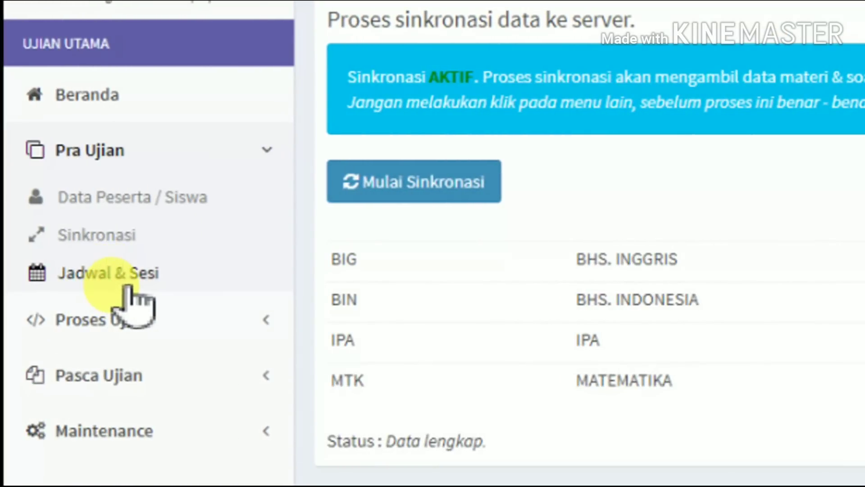
- Visit Jadwal & Sesi, then go to Rilis Token under Proses Ujian
{"action": "left_click", "coordinate": [129, 284]}
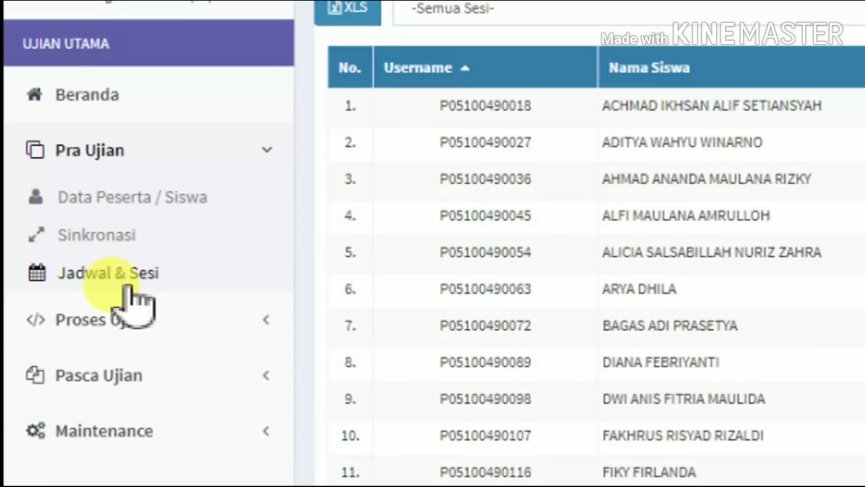
{"action": "left_click", "coordinate": [118, 319]}
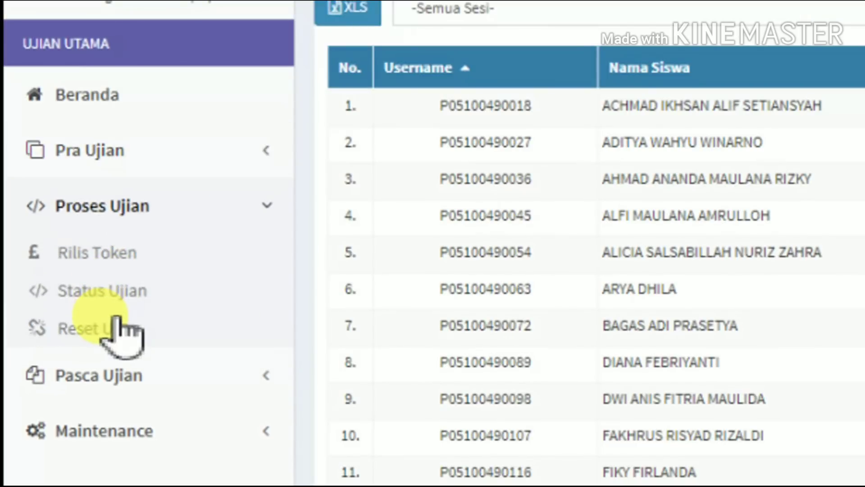
{"action": "left_click", "coordinate": [126, 266]}
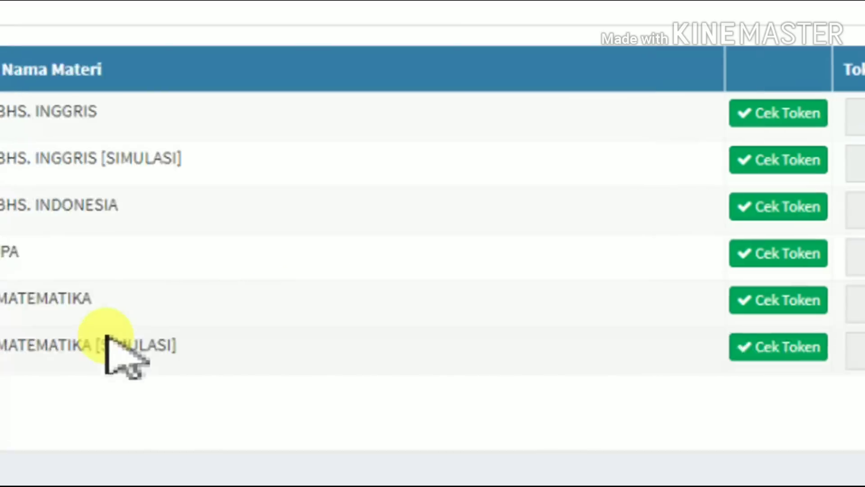
- Go to the Reset Ujian page under Proses Ujian
{"action": "left_click", "coordinate": [131, 340]}
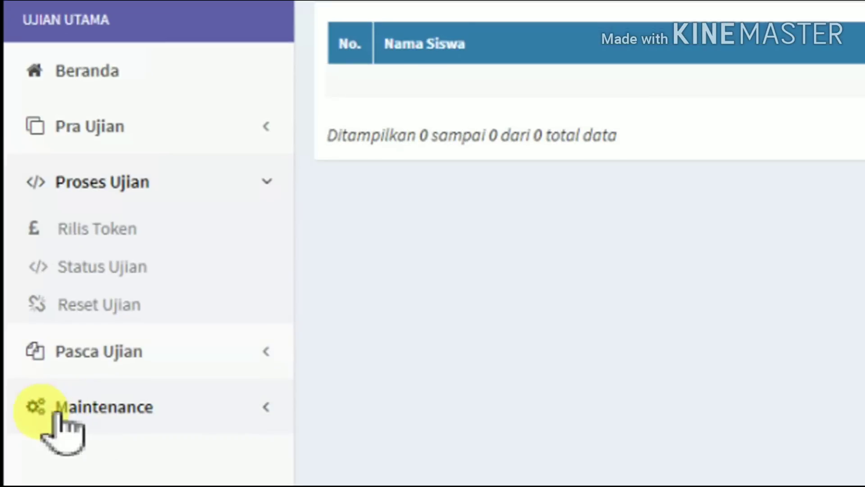
- Expand Pasca Ujian and go to the Upload hasil page
{"action": "left_click", "coordinate": [110, 354]}
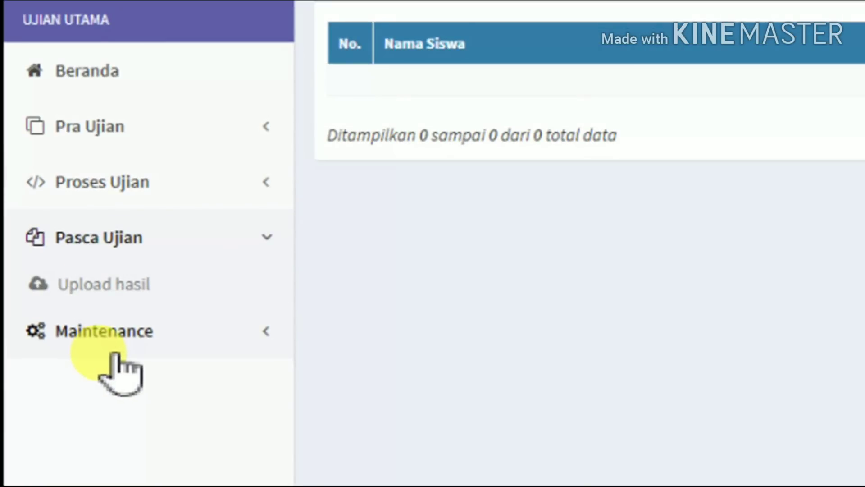
{"action": "left_click", "coordinate": [145, 291]}
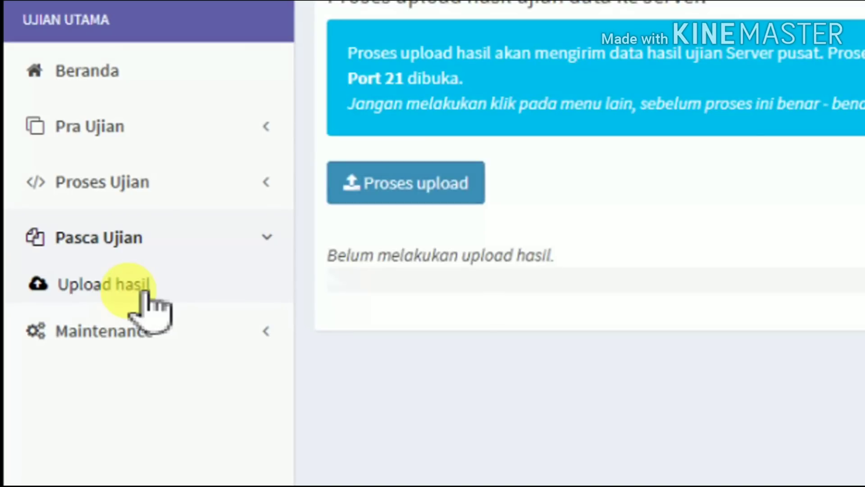